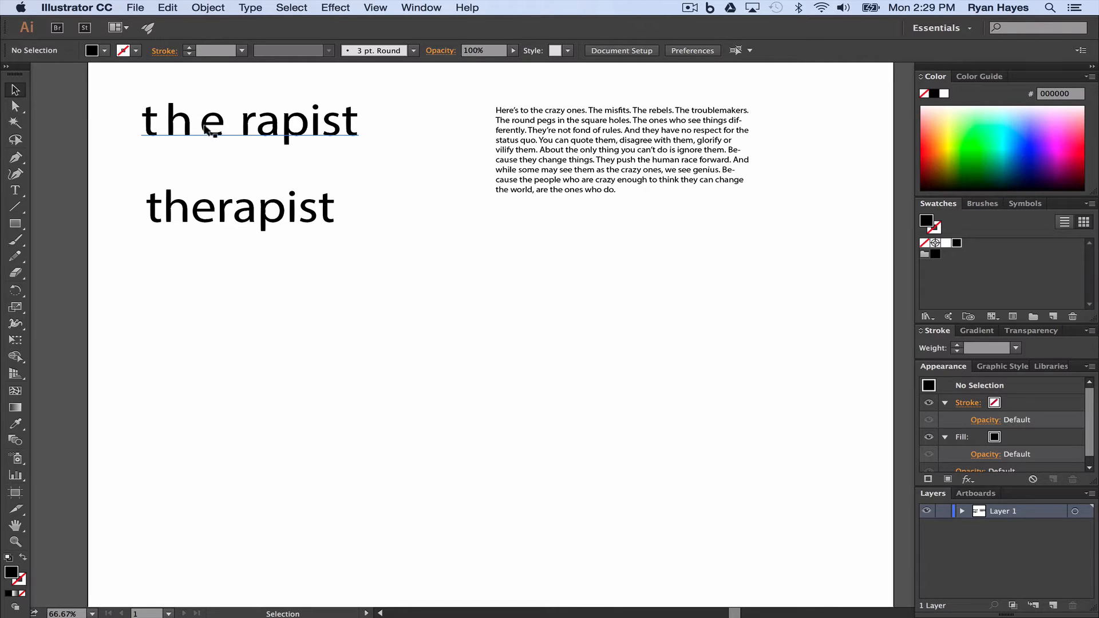
left_click(200, 210)
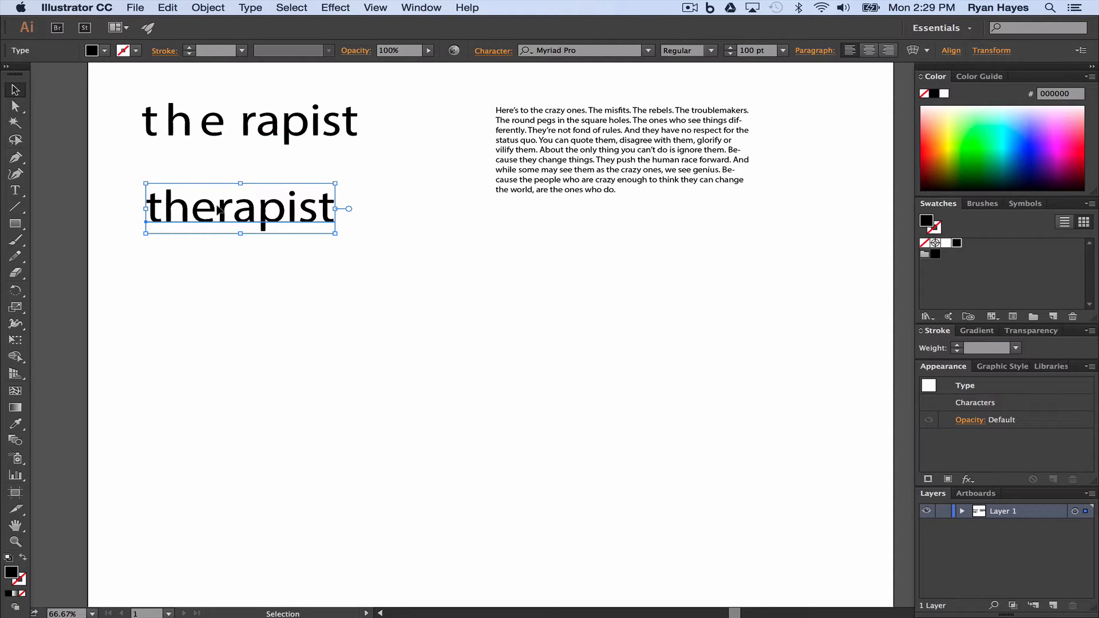
left_click(213, 121)
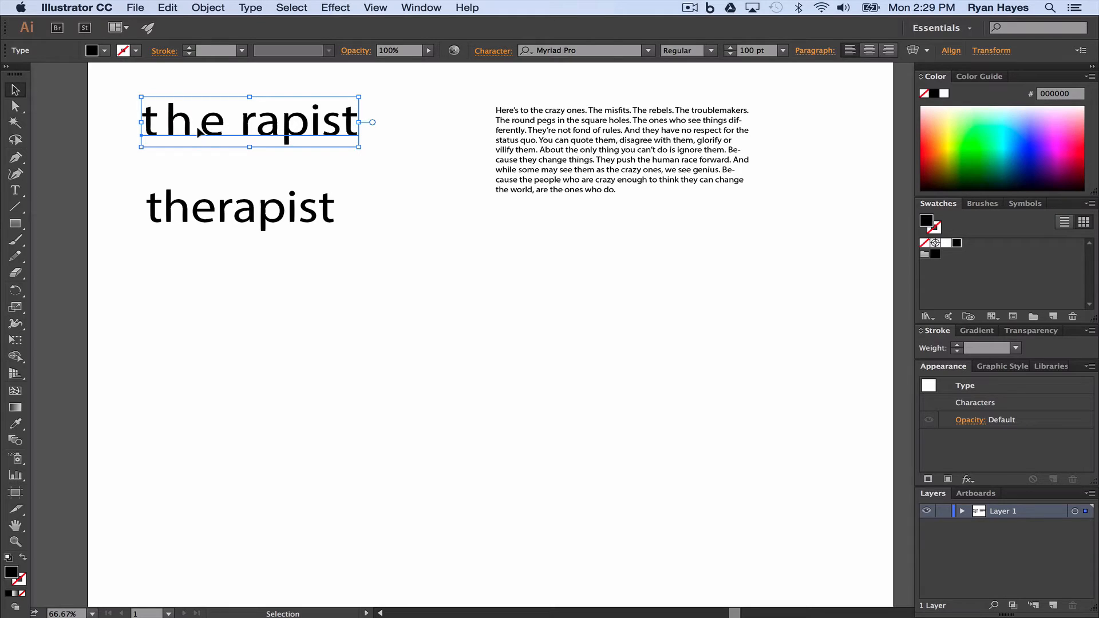
left_click(208, 269)
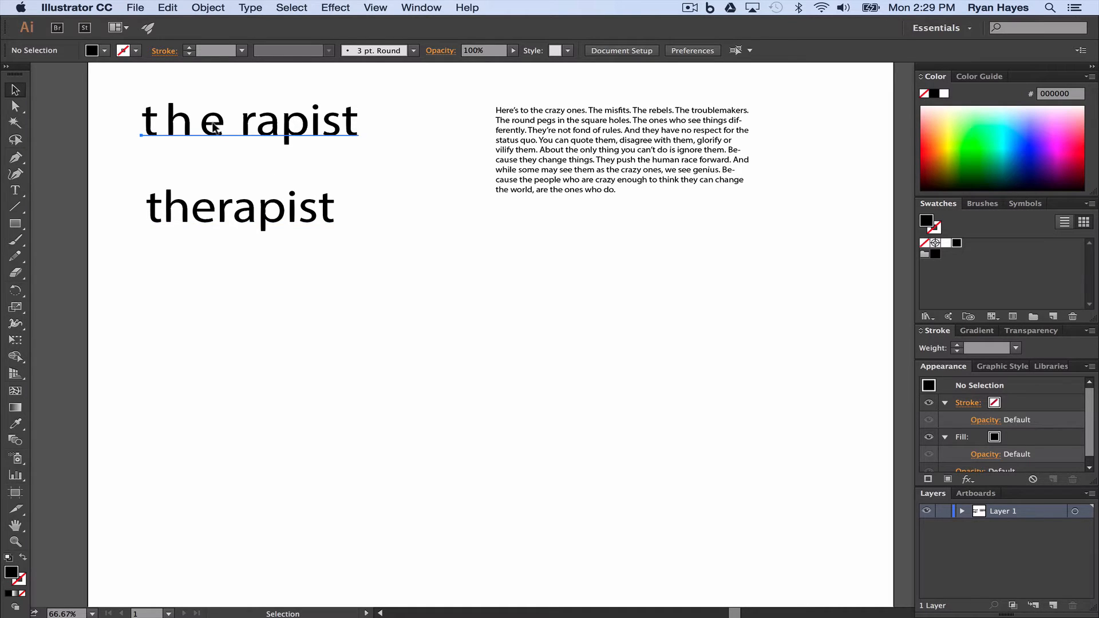
- Tighten the tracking of the letters "the" and the following space in the upper text until they are normally spaced
left_click(214, 124)
double_click(214, 123)
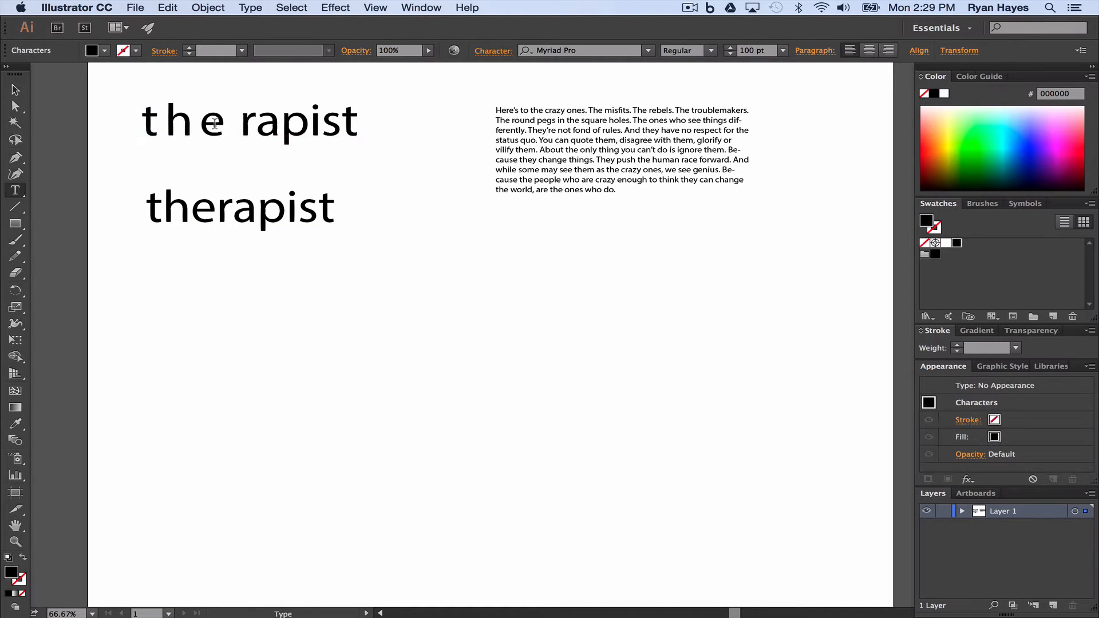
key("shift+Left")
key("shift+Left")
key("shift+Left")
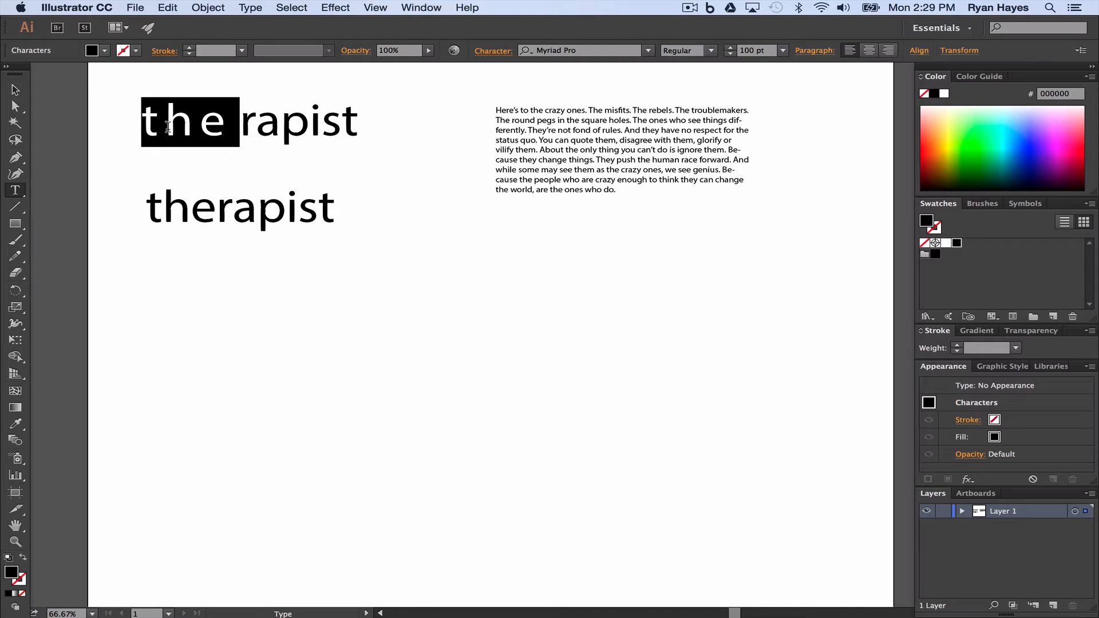
key("alt+Left")
key("alt+Left")
key("alt+Left")
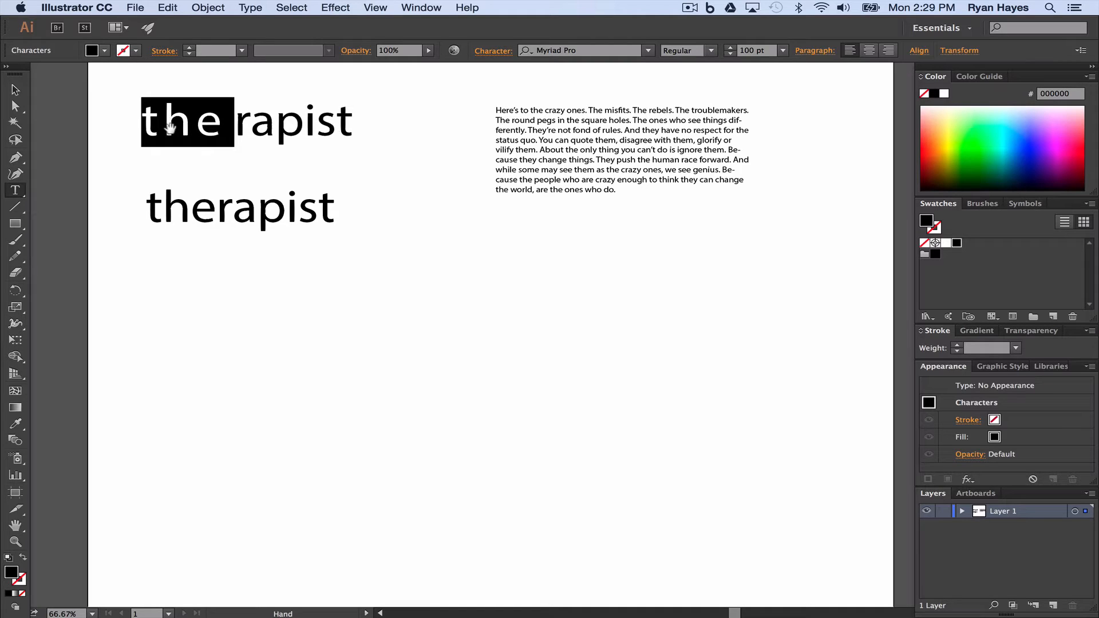
key("alt+Left")
key("alt+Left")
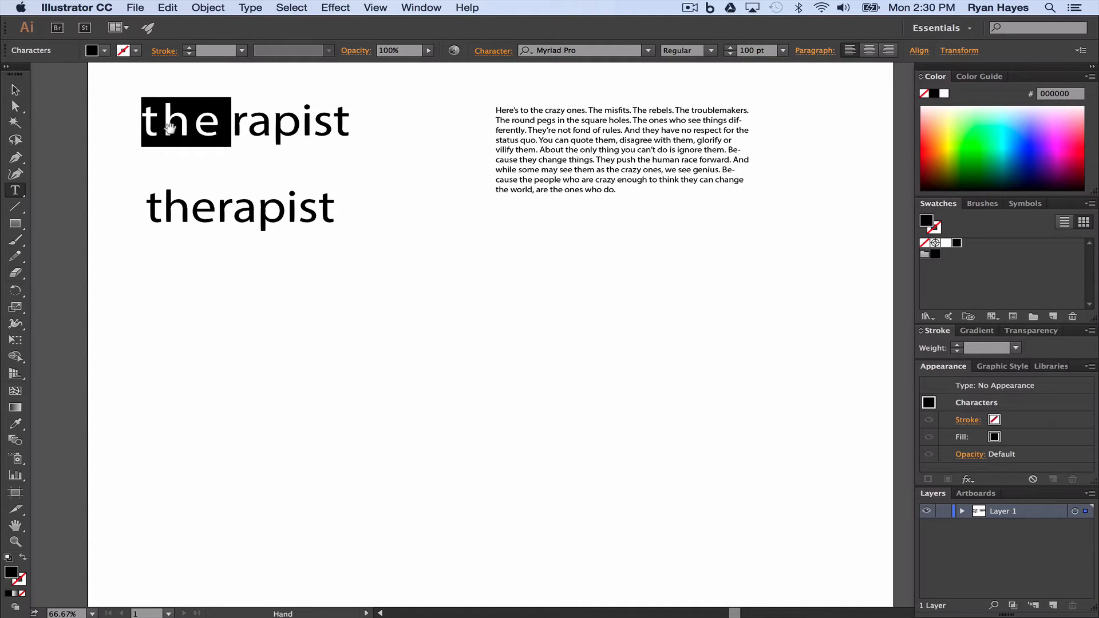
key("alt+Left")
key("alt+Left")
key("alt+Left")
key("alt+Left")
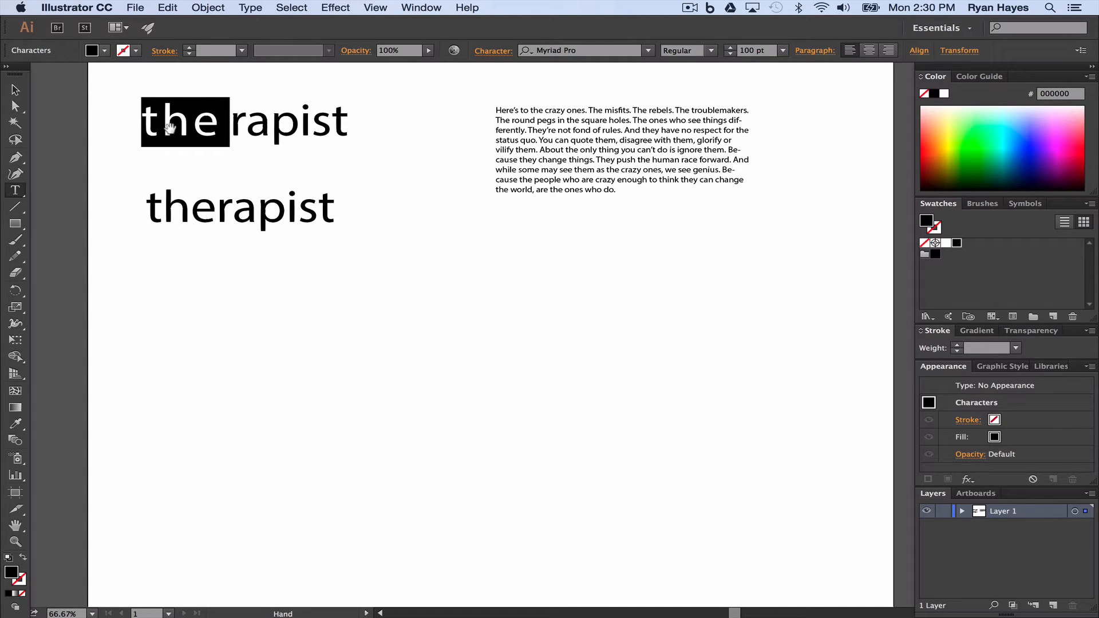
key("alt+Left")
key("alt+Left")
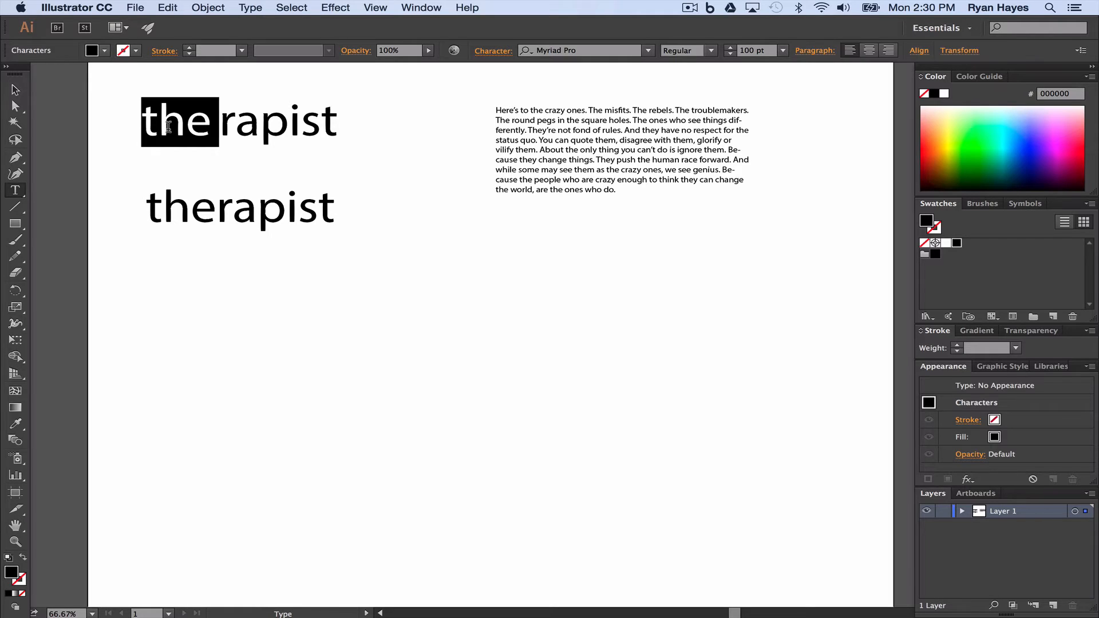
- Reduce the kerning before the "r" in the upper text until "the rapist" reads as the single word "therapist"
left_click(223, 127)
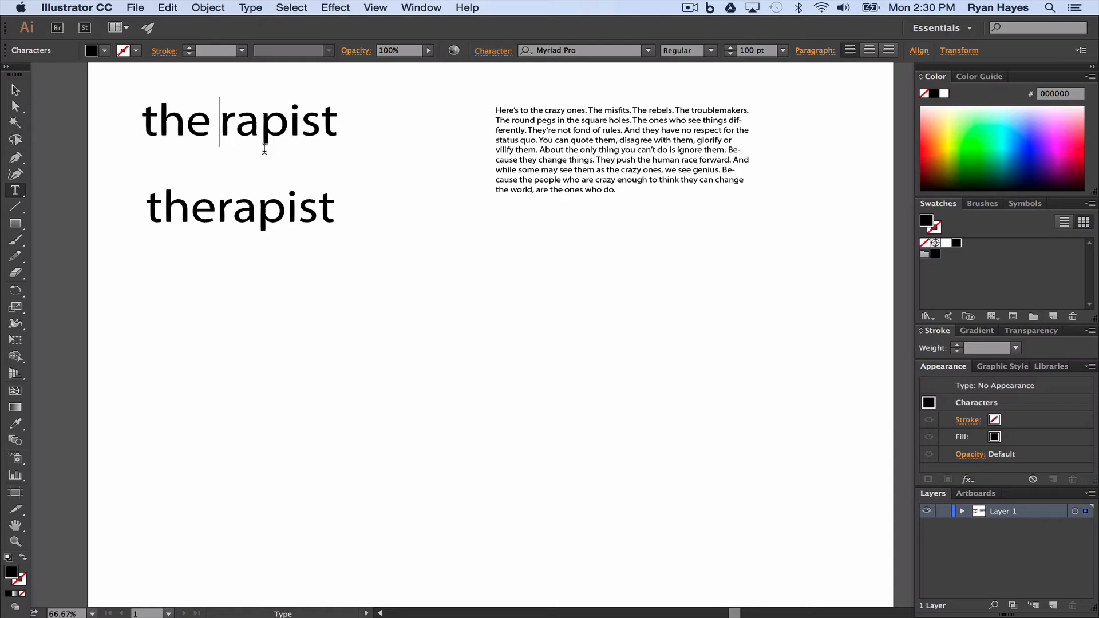
key("alt")
key("alt")
key("alt+Left")
key("alt+Left")
key("alt+Left")
key("alt+Left")
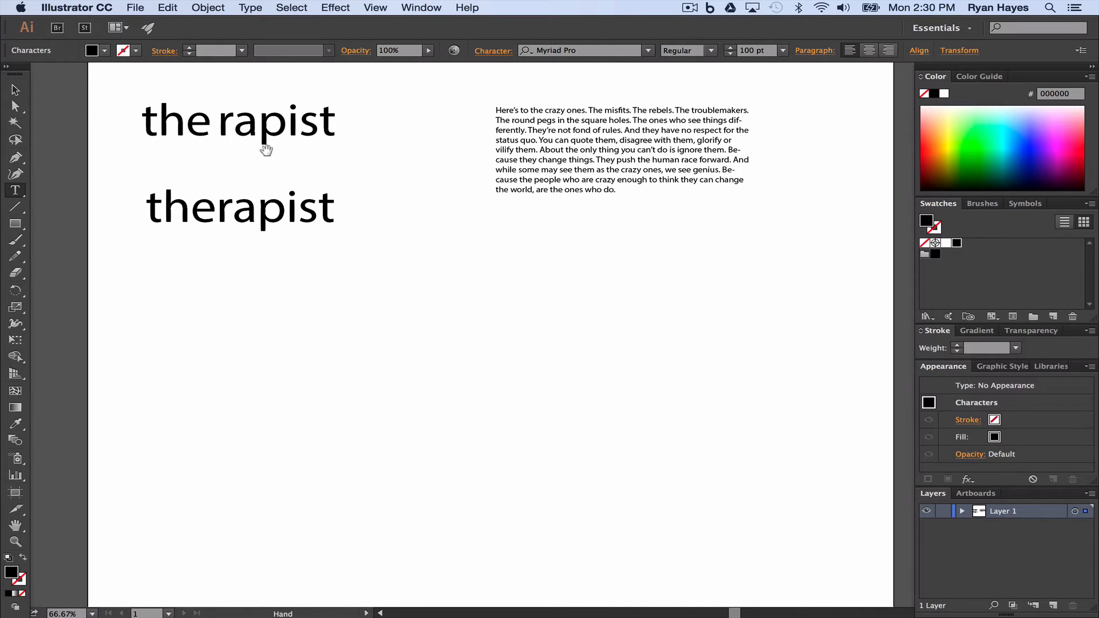
key("alt+Left")
key("alt+Left")
key("alt+Left")
key("alt+Left")
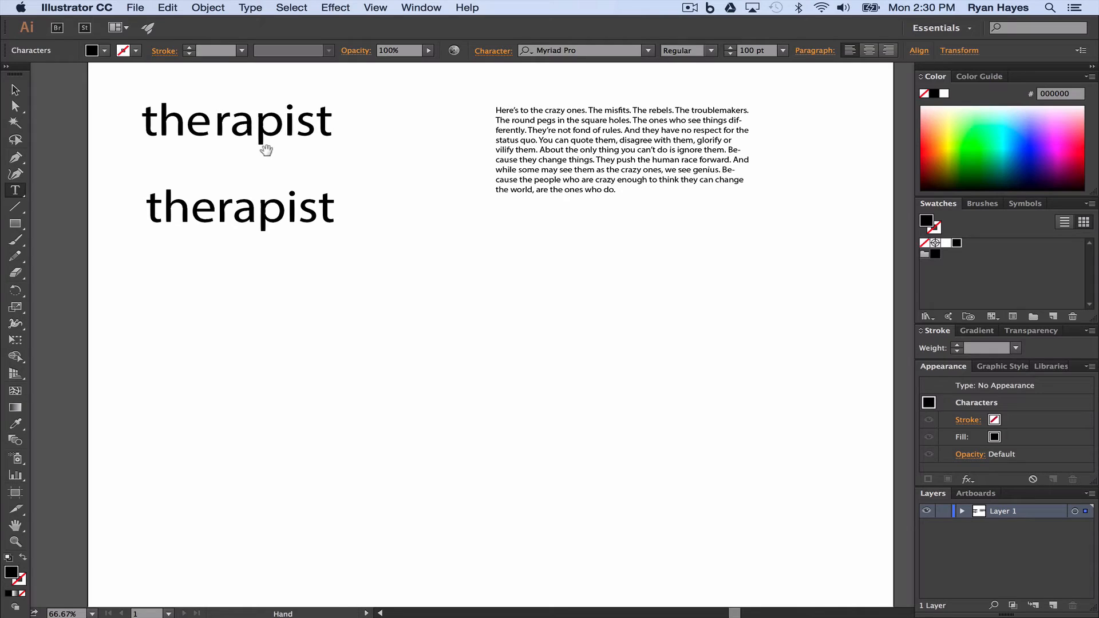
key("alt+Left")
key("alt+Left")
key("alt+Left")
key("alt+Left")
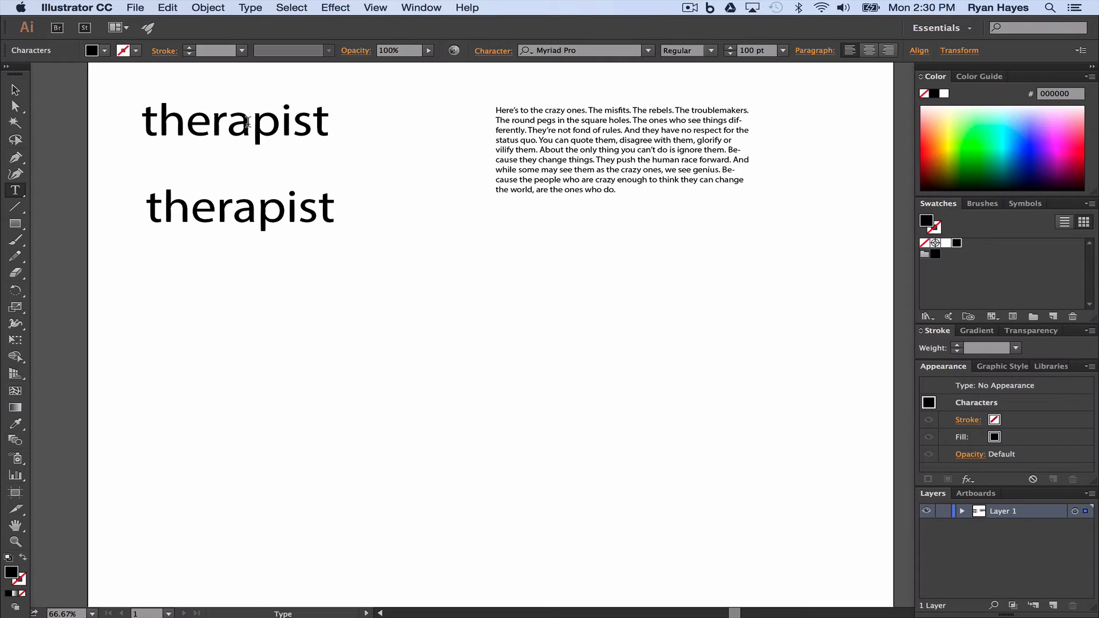
- Increase the tracking across the whole upper "therapist" text so that all its letters are widely spaced
left_click_drag(142, 123, 375, 137)
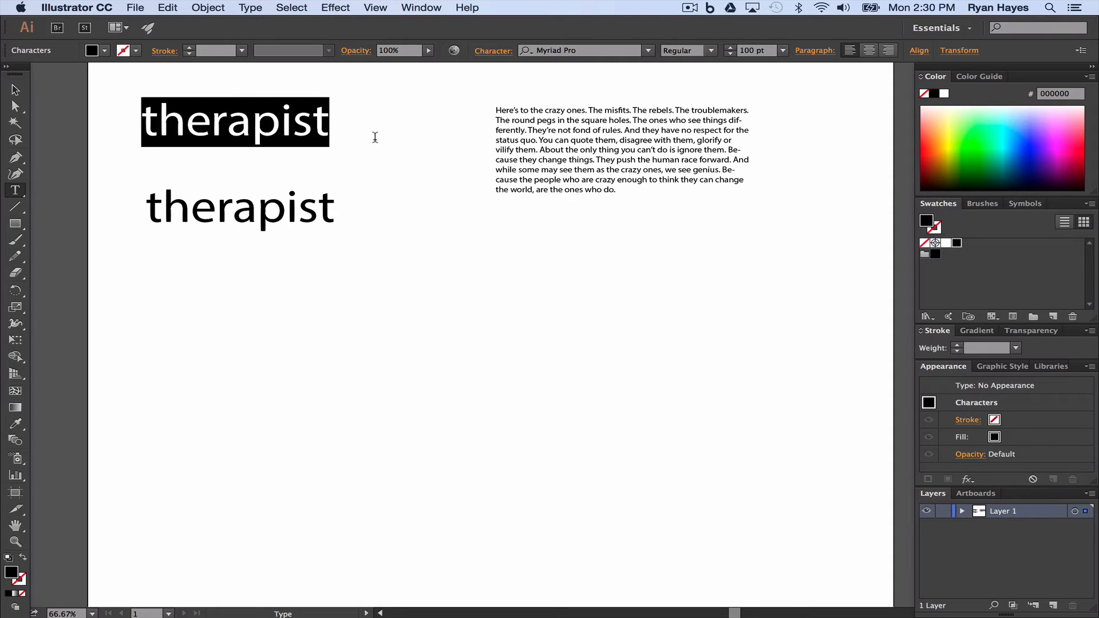
key("alt+Right")
key("alt+Right")
key("alt+Right")
key("alt+Right")
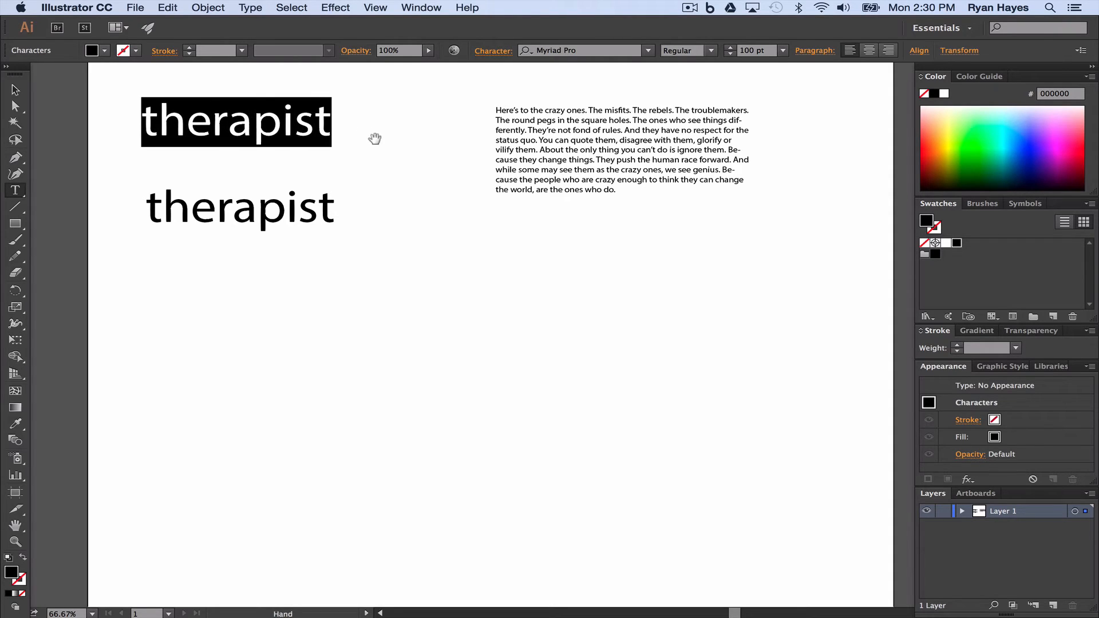
key("alt+Right")
key("alt+Right")
key("alt+Right")
key("alt+Right")
key("alt+Right")
key("alt+Right")
key("alt+Right")
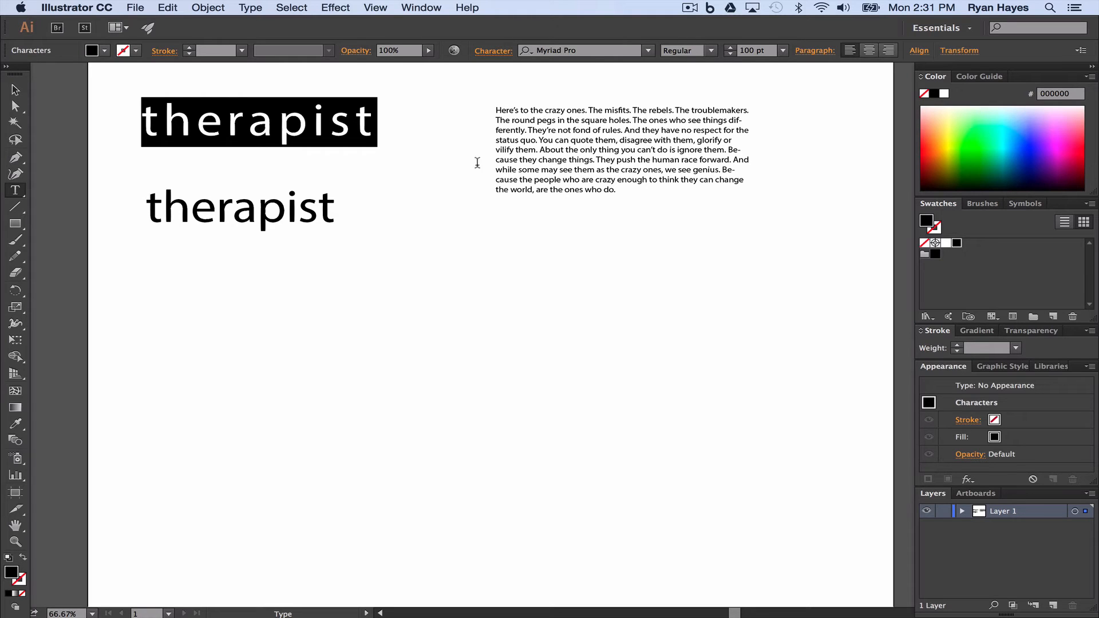
- Increase the leading of the whole "Here's to the crazy ones" paragraph to 27.1 pt, and deselect the text
left_click(547, 171)
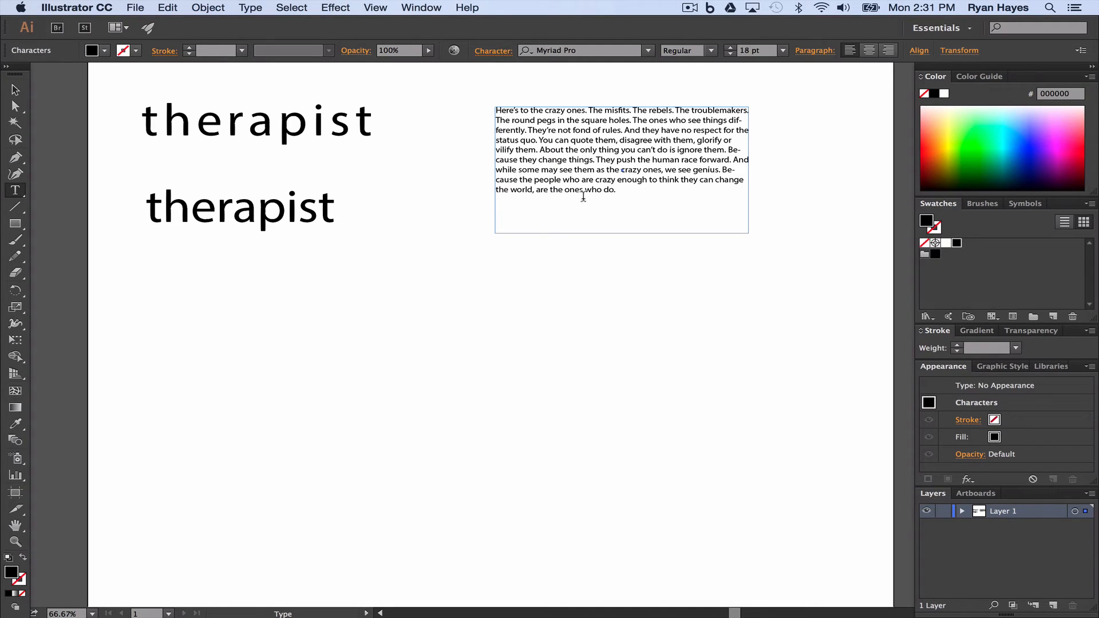
left_click_drag(617, 190, 489, 92)
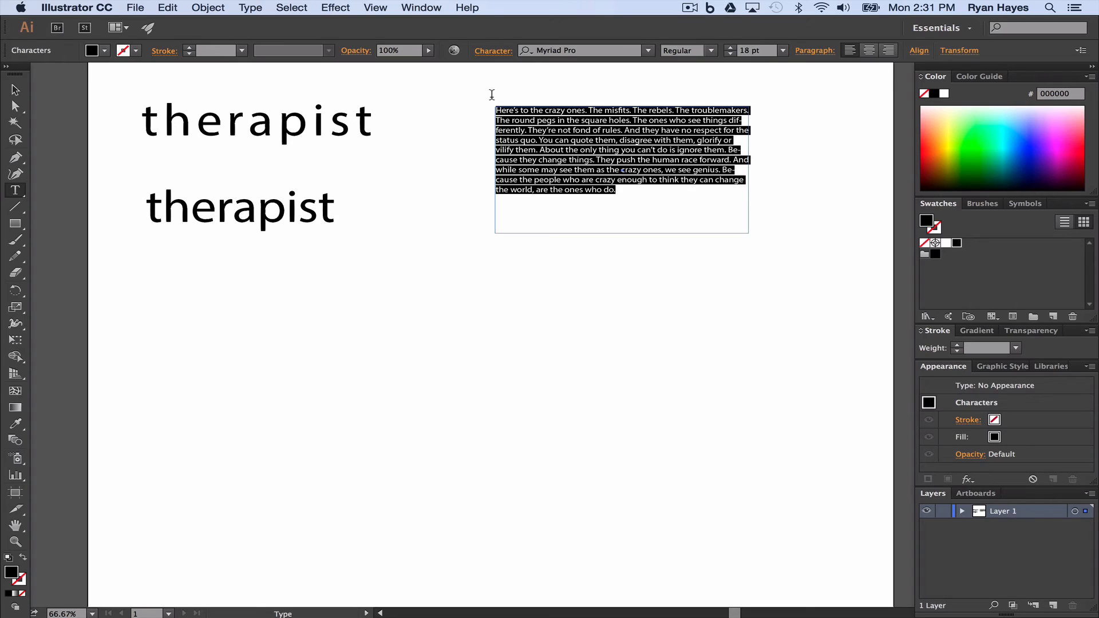
key("space")
key("alt+Down")
key("alt+Down")
key("alt+Down")
key("alt+Down")
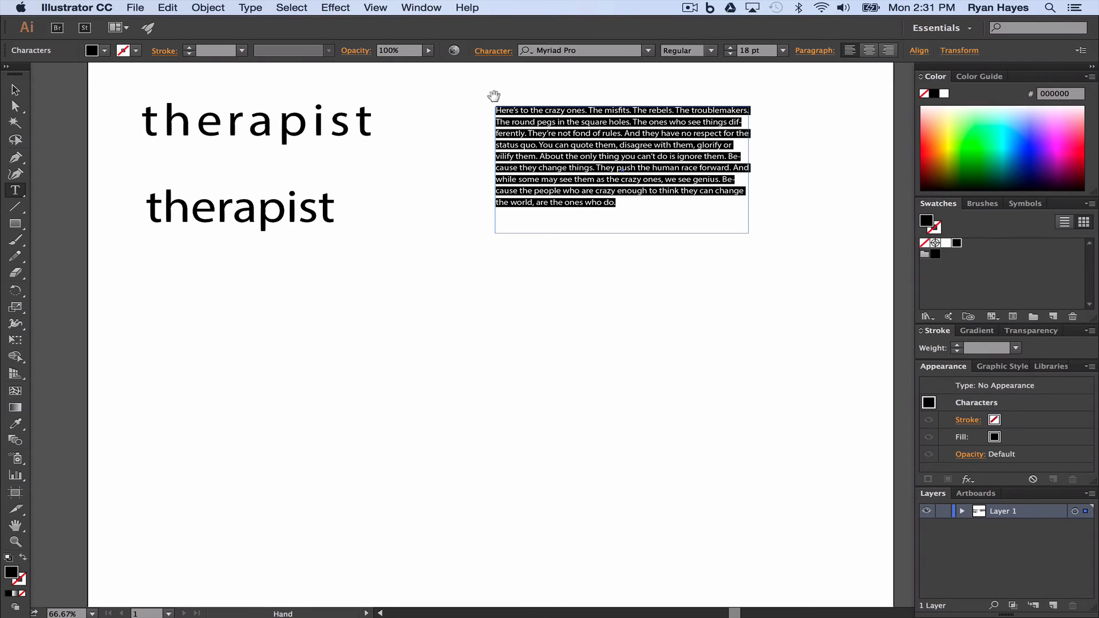
key("alt+Up")
key("alt+Up")
key("alt+Up")
key("alt+Up")
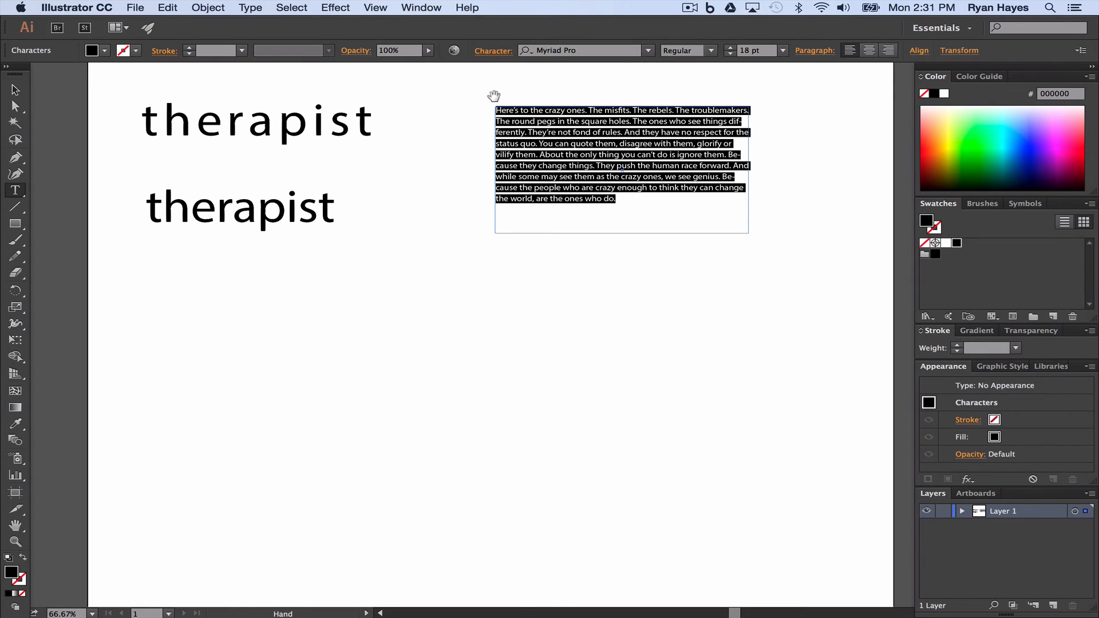
key("alt+Down")
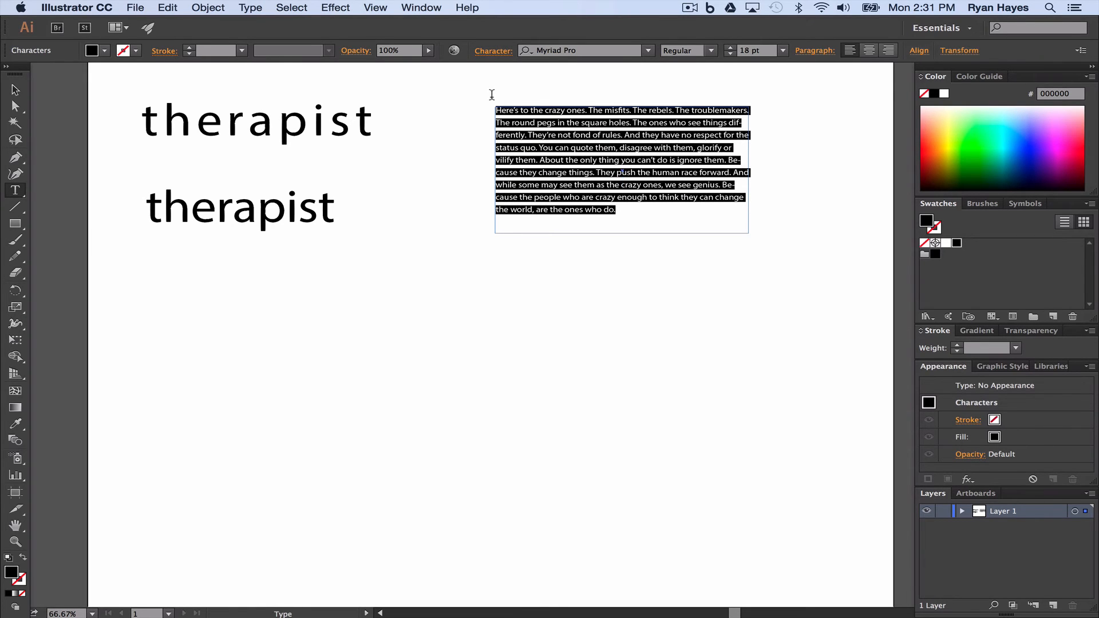
left_click(15, 91)
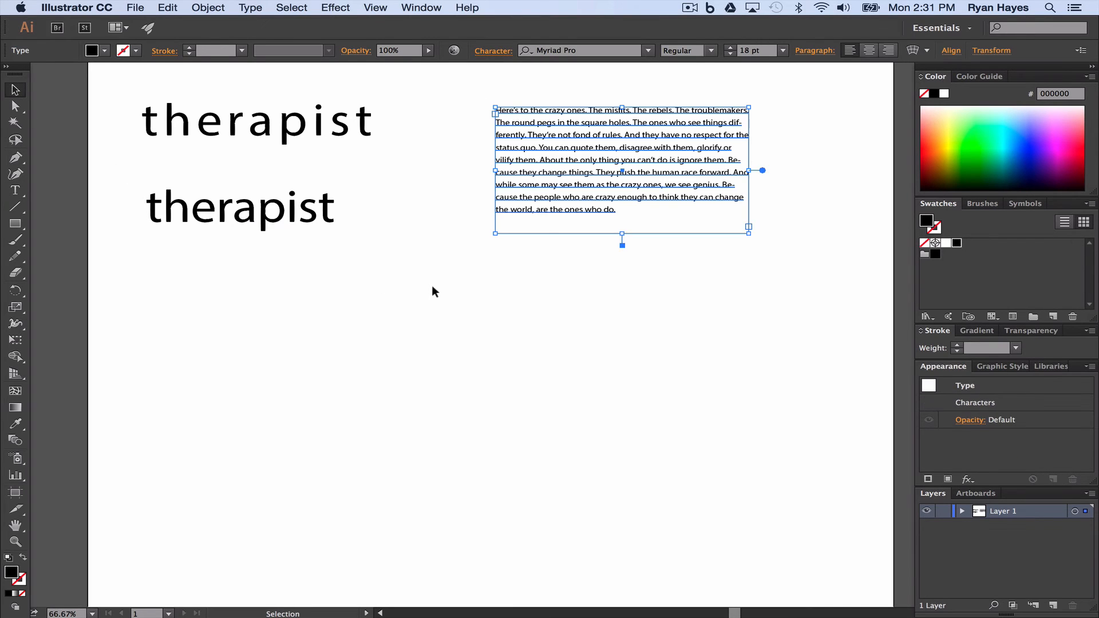
left_click(451, 283)
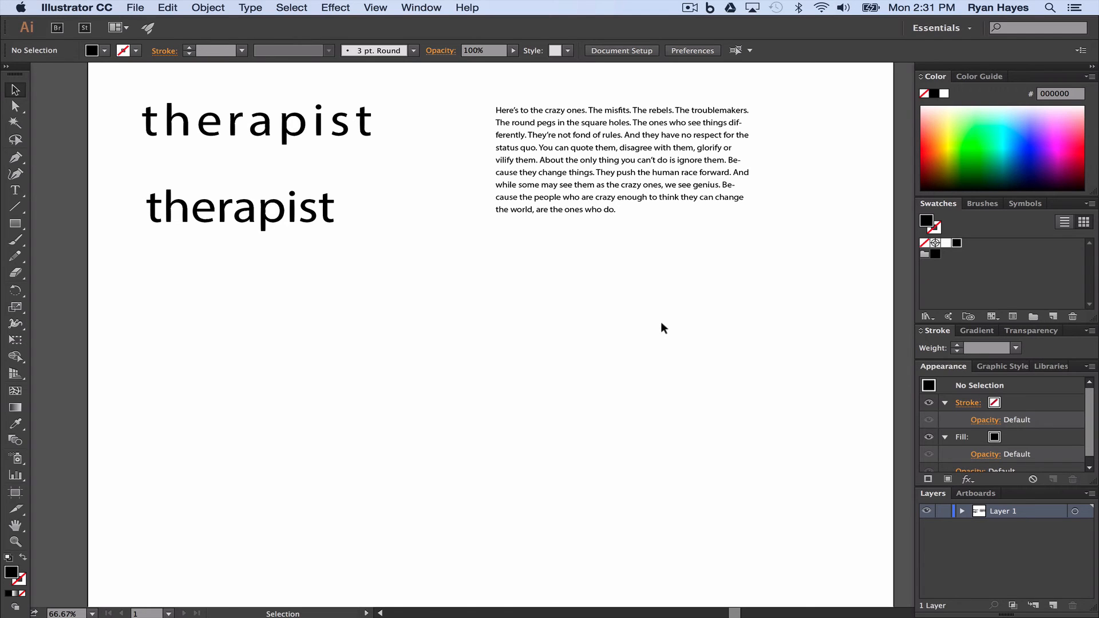
- Open the character settings of the "Here's to the crazy ones" paragraph to examine its leading, kerning and tracking
left_click(531, 206)
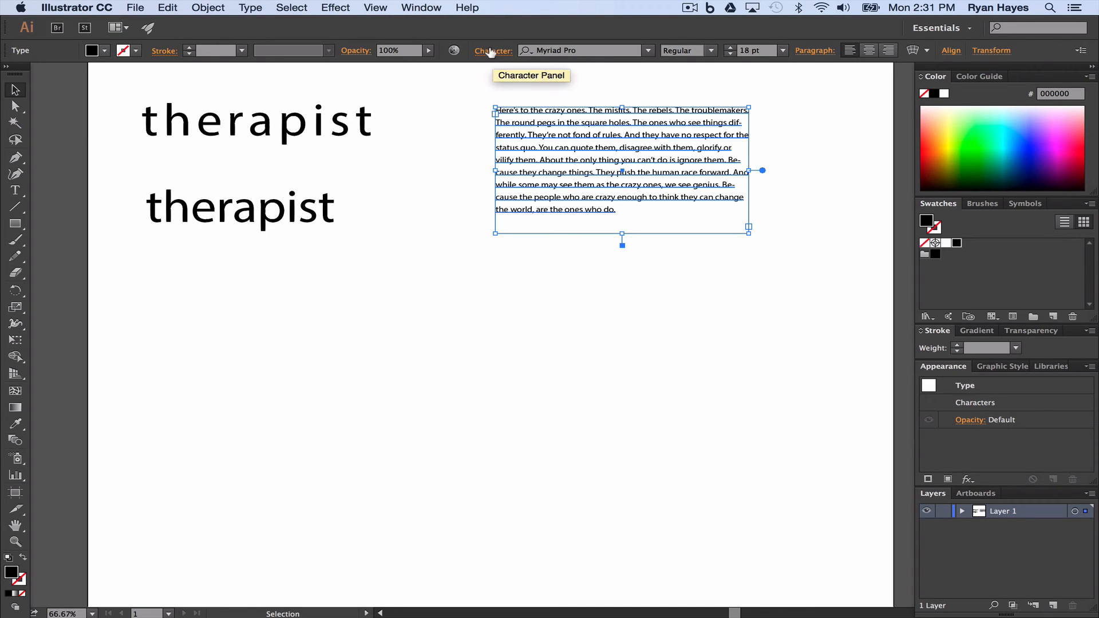
left_click(490, 51)
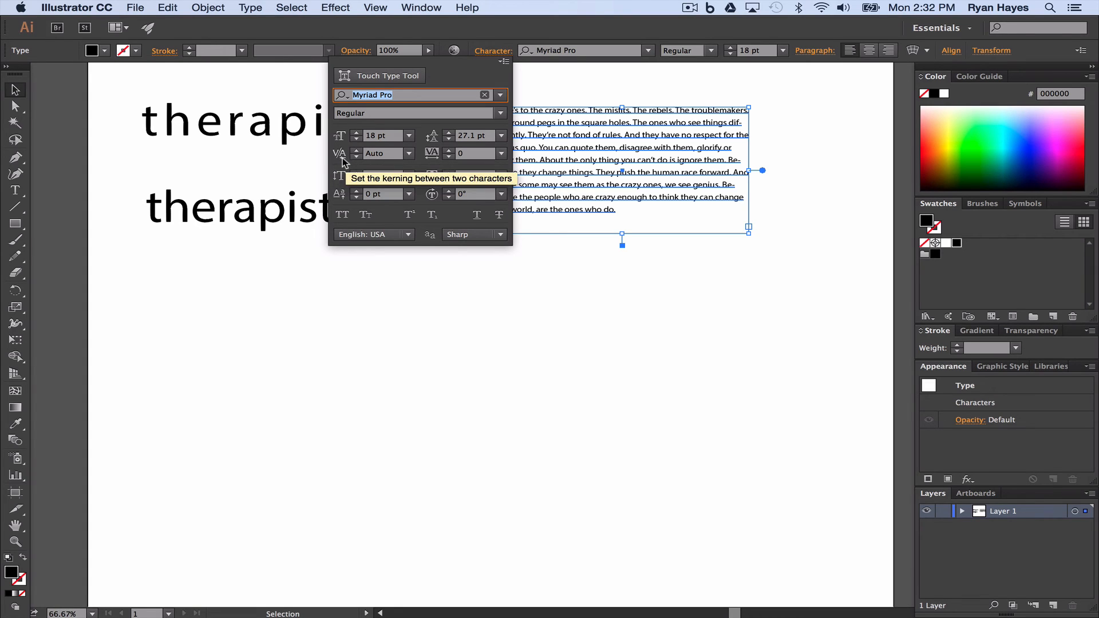
- Set the kerning of the upper "therapist" text to Auto in its character settings
left_click(252, 133)
left_click(252, 133)
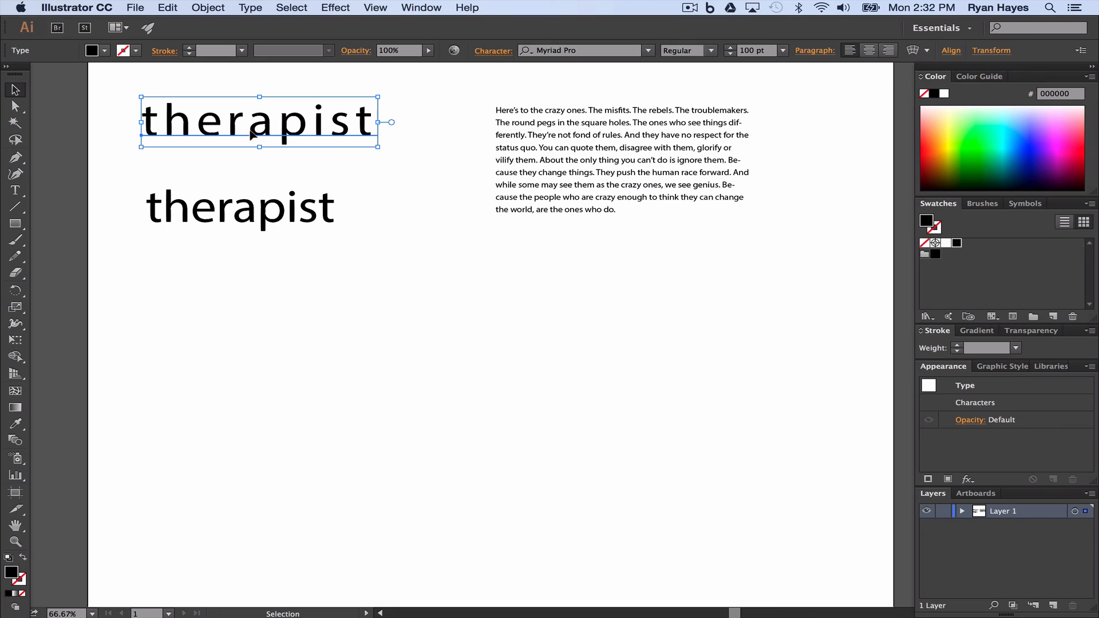
left_click(494, 50)
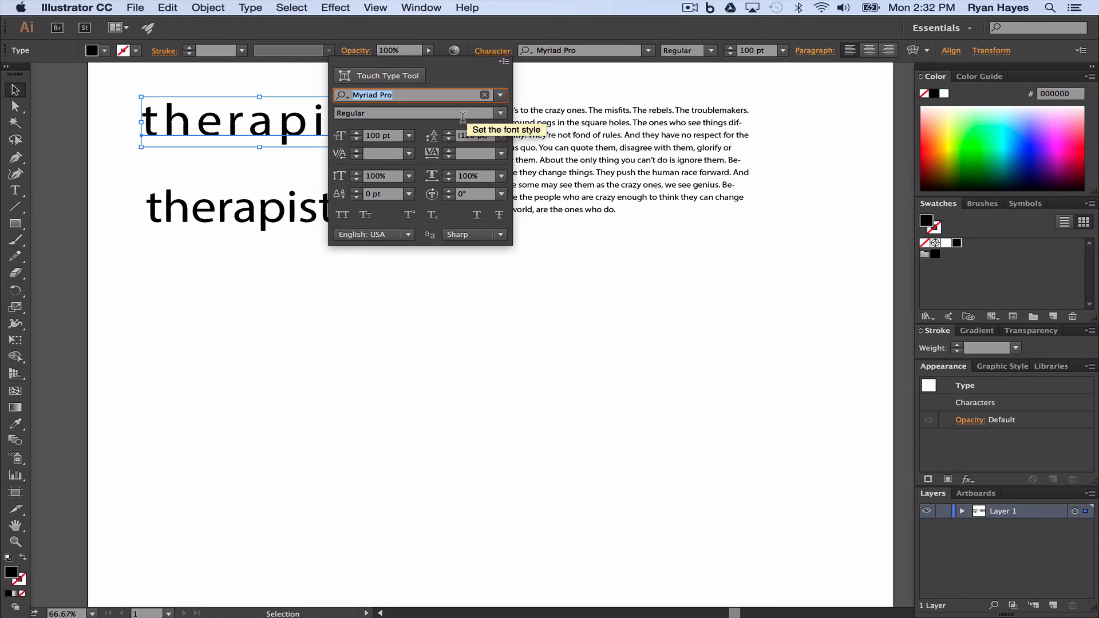
left_click(356, 151)
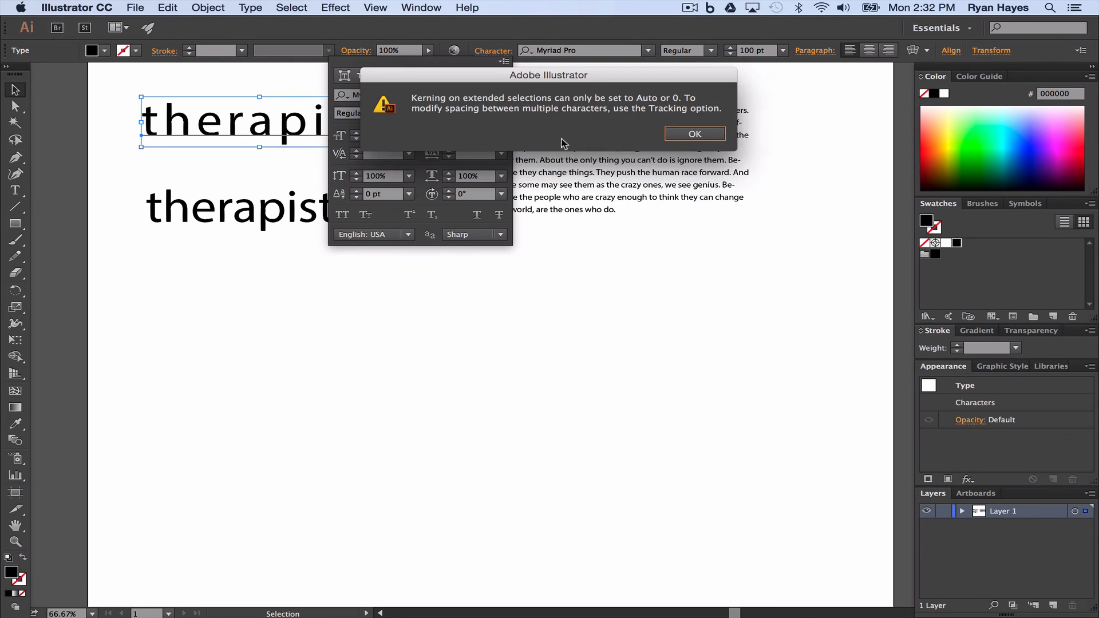
left_click(695, 133)
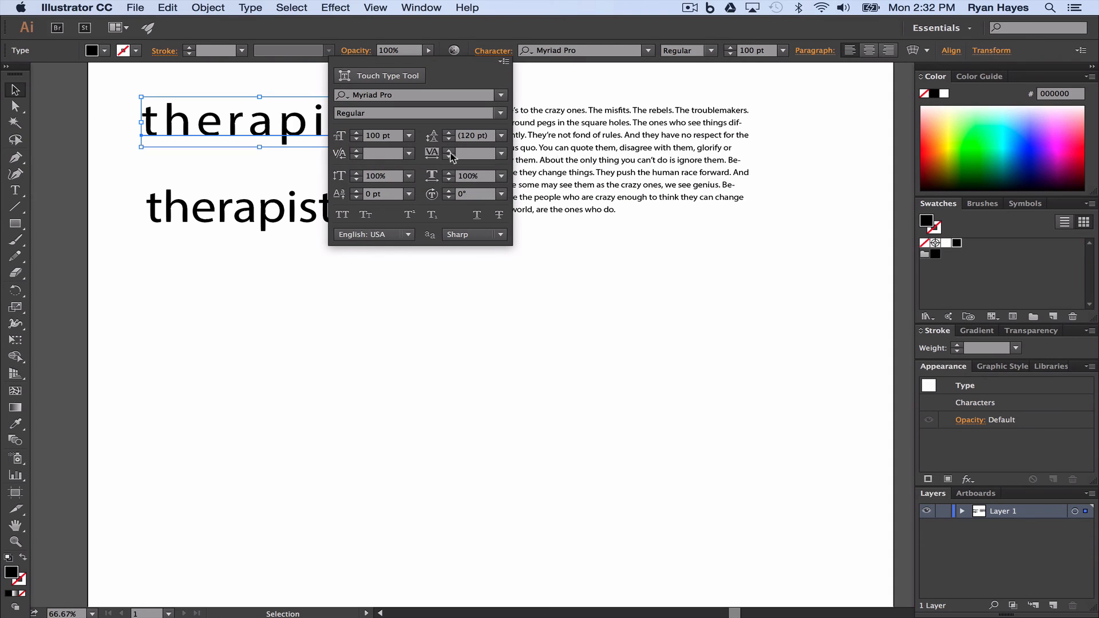
left_click(409, 153)
left_click(413, 168)
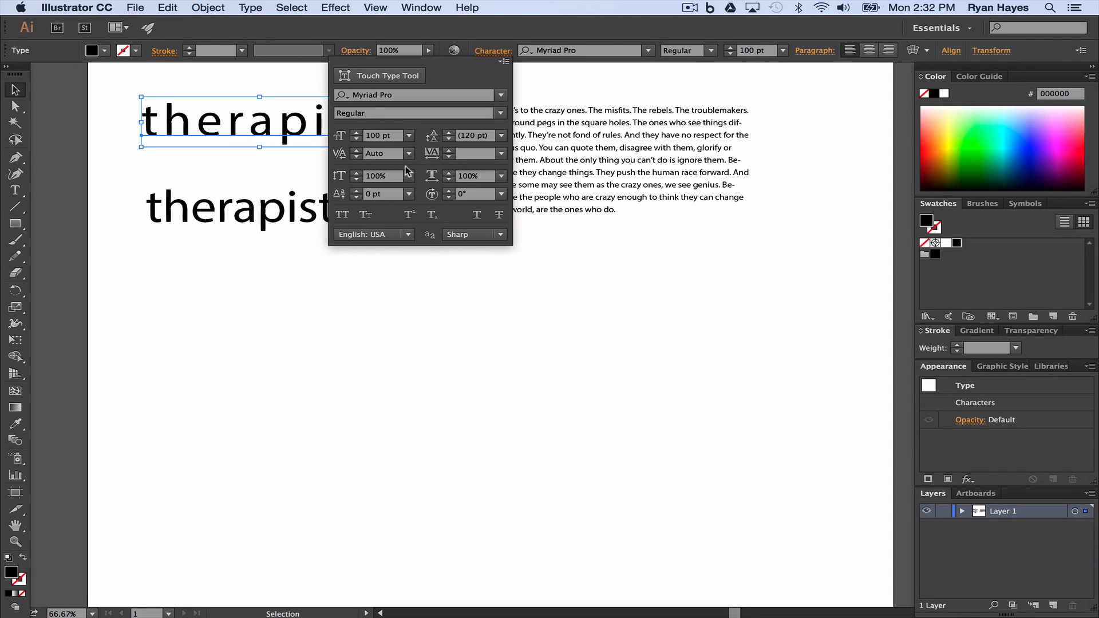
- Reset the tracking of the upper "therapist" text to 0 and raise it to 5
left_click(502, 153)
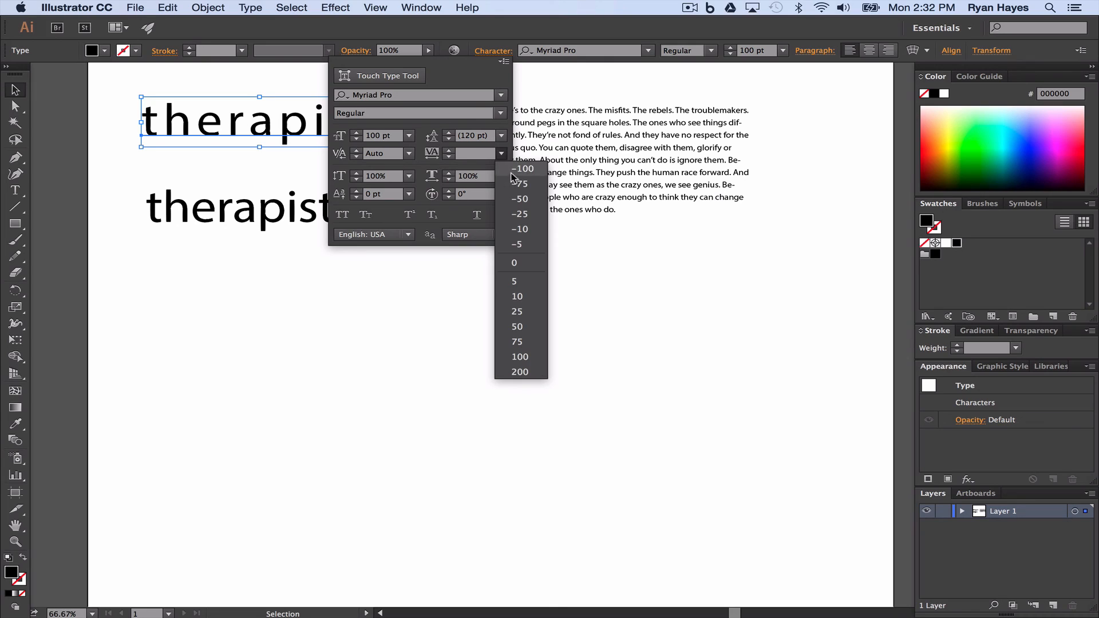
left_click(517, 265)
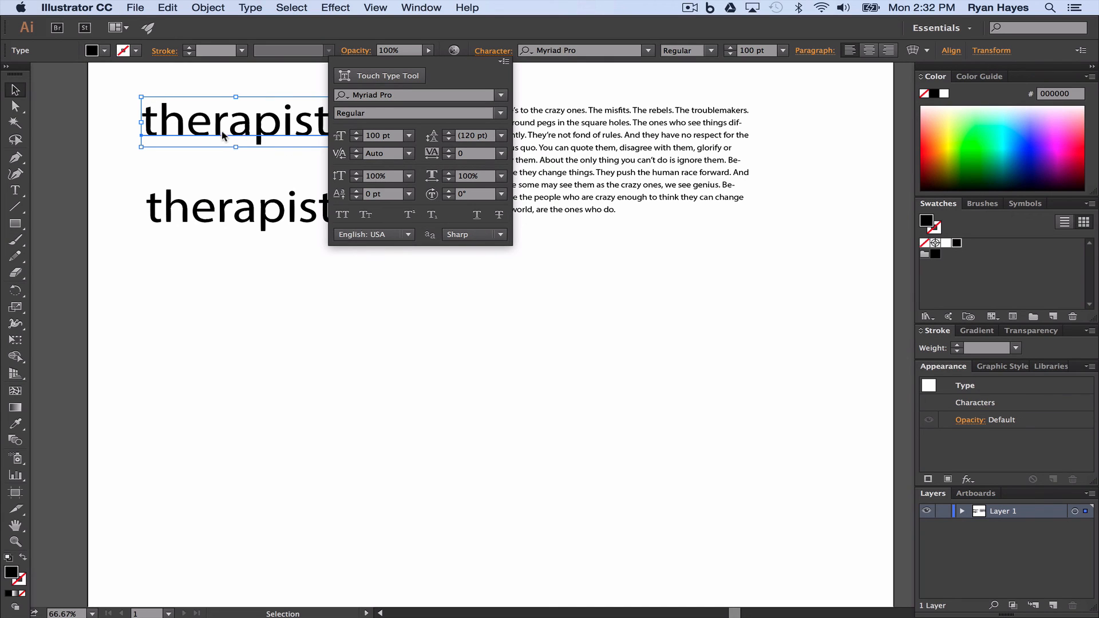
left_click(501, 154)
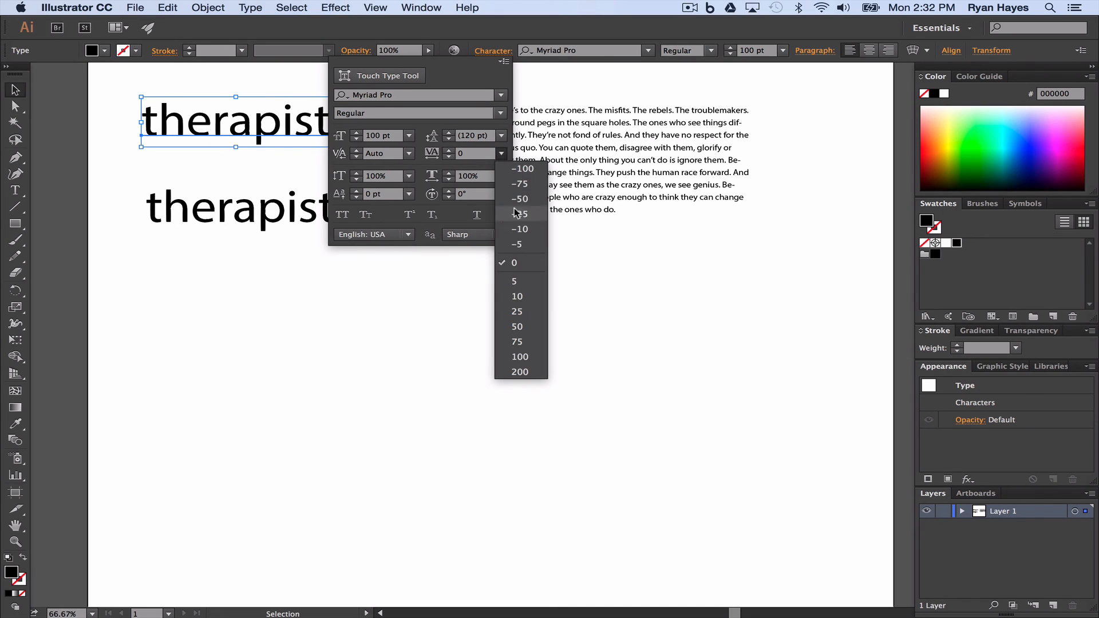
left_click(514, 282)
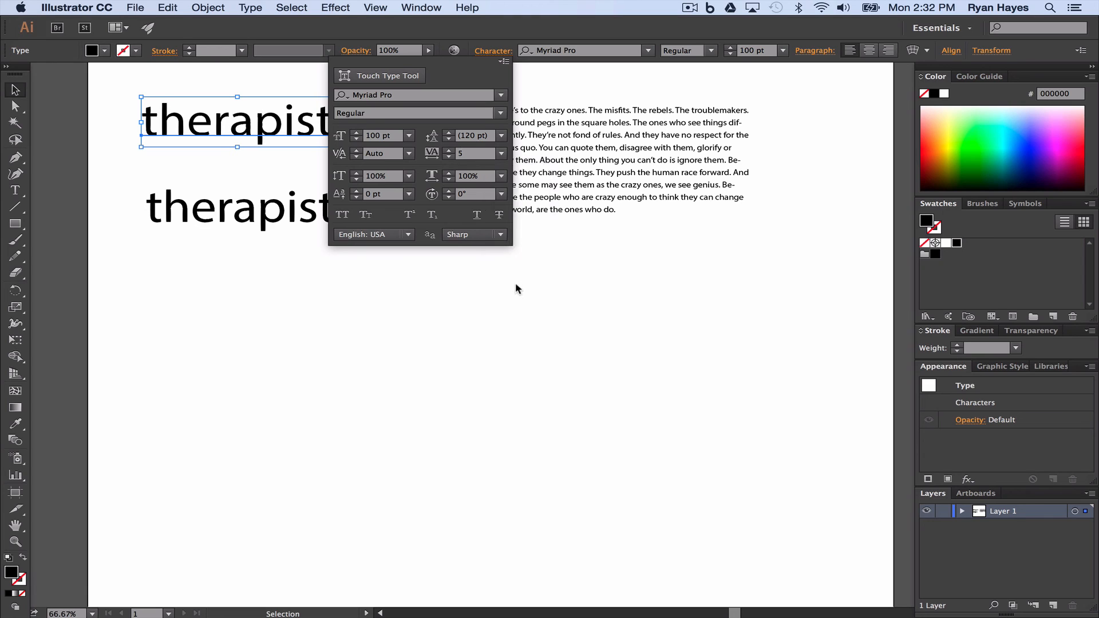
- Select all letters of the upper "therapist" text, adjust their tracking to 10, and check the value in the character settings
left_click(190, 119)
double_click(190, 118)
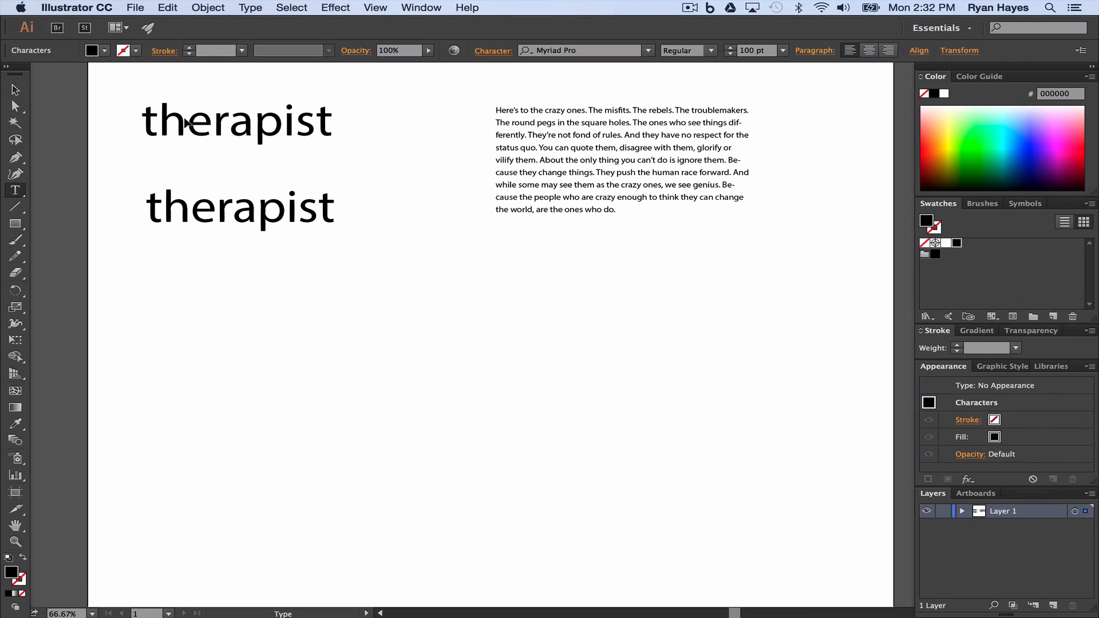
double_click(191, 109)
key("alt+Right")
key("alt+Right")
key("alt+Right")
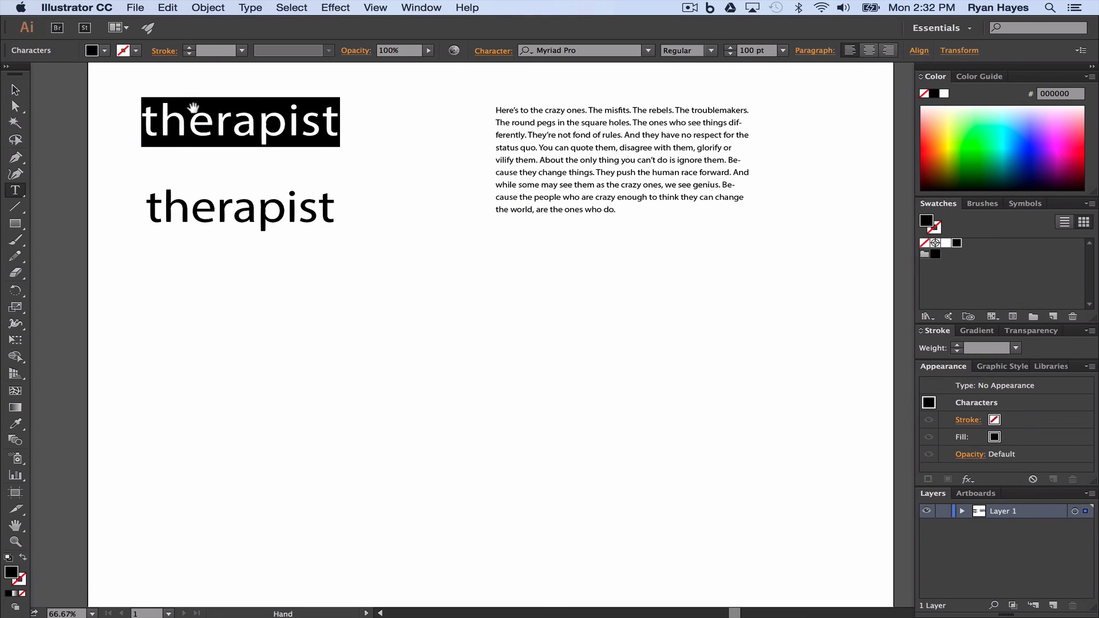
key("alt+Left")
key("alt+Left")
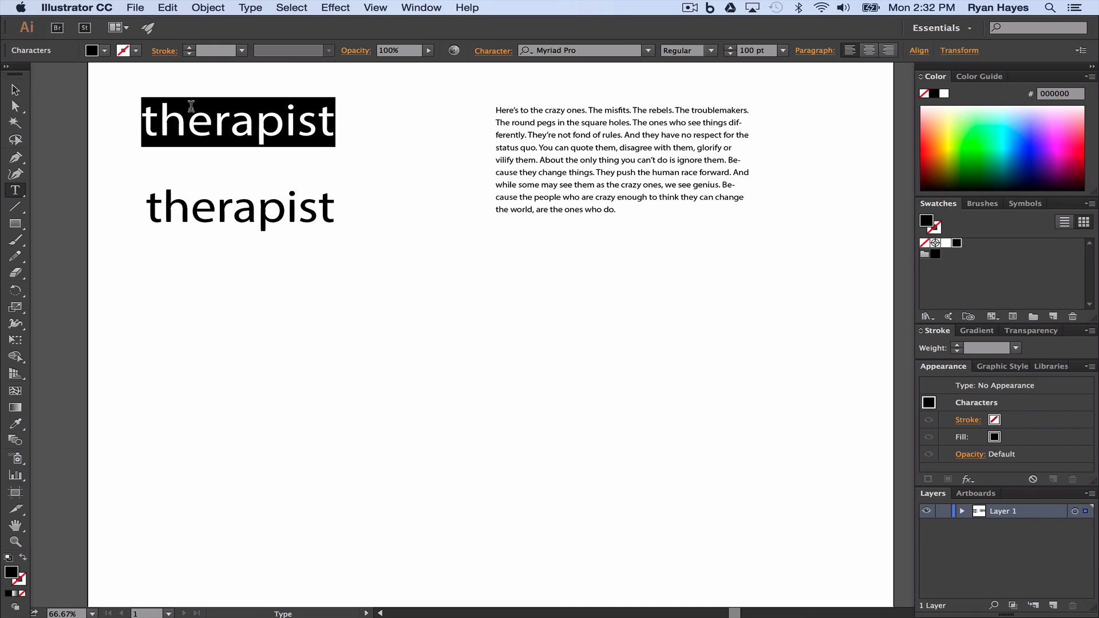
left_click(483, 52)
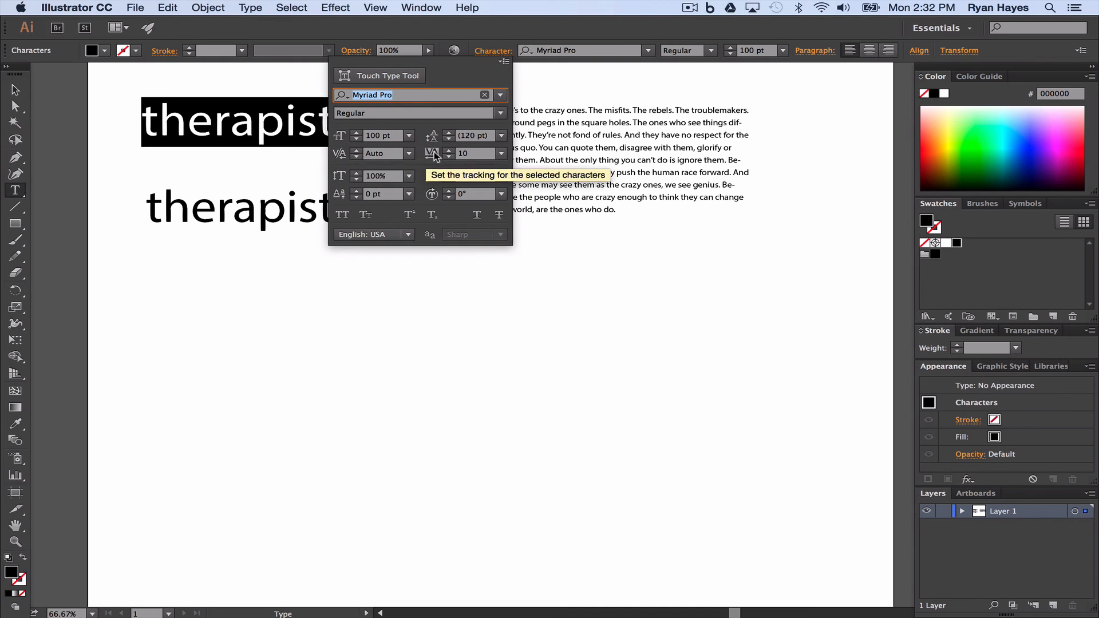
left_click(224, 132)
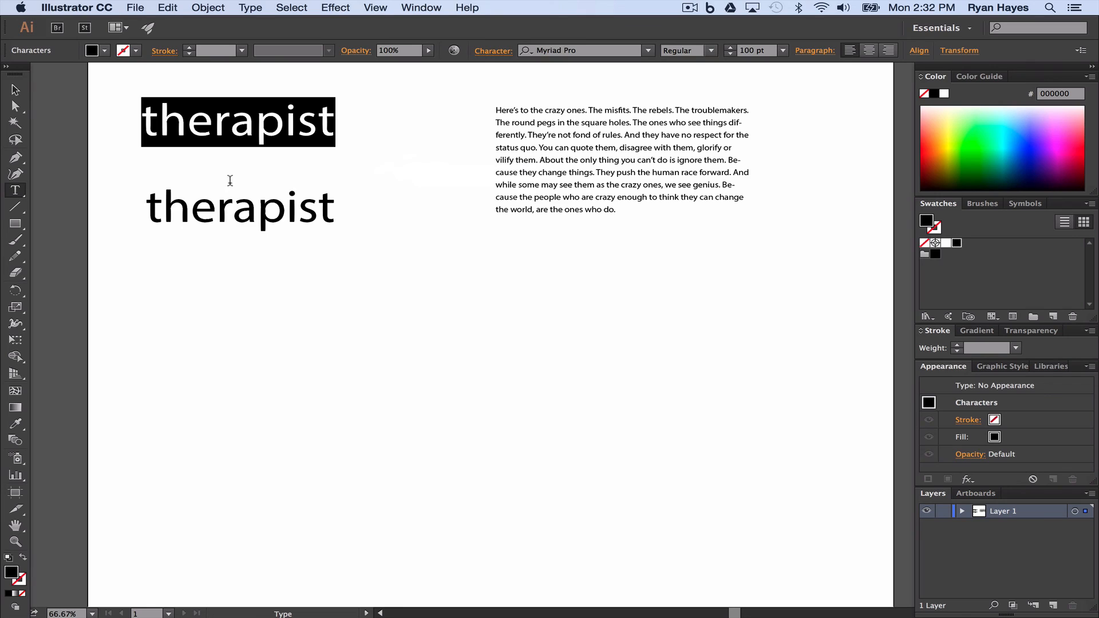